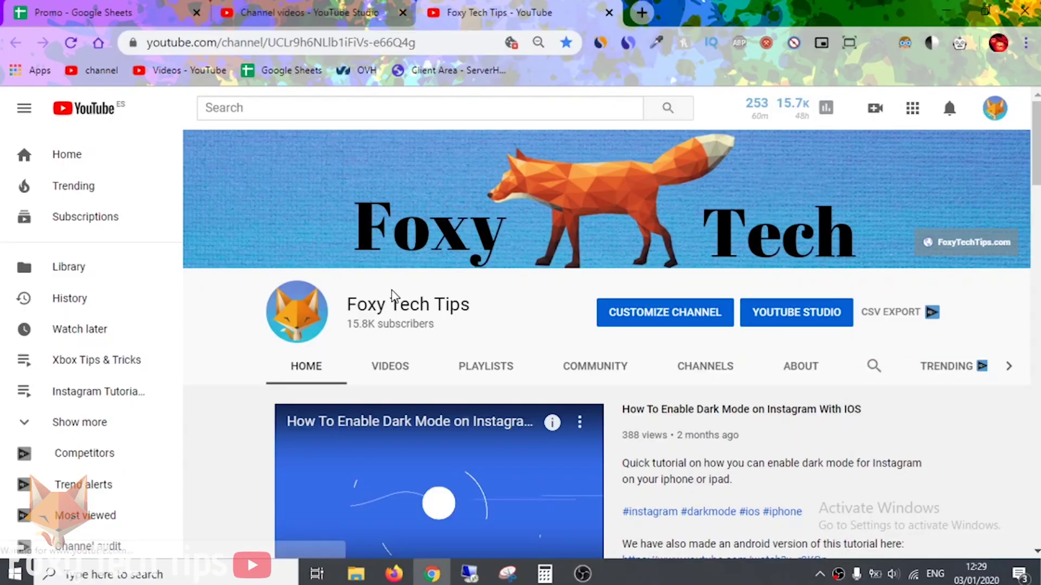
{"action": "scroll", "coordinate": [341, 334], "scroll_direction": "down", "scroll_amount": 3}
{"action": "scroll", "coordinate": [708, 188], "scroll_direction": "up", "scroll_amount": 2}
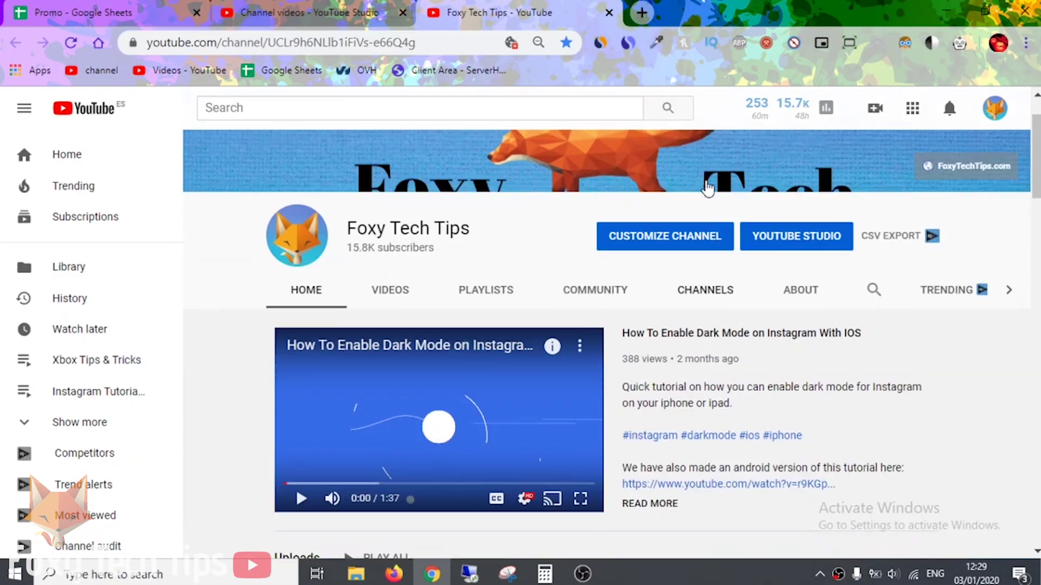
{"action": "scroll", "coordinate": [708, 188], "scroll_direction": "up", "scroll_amount": 1}
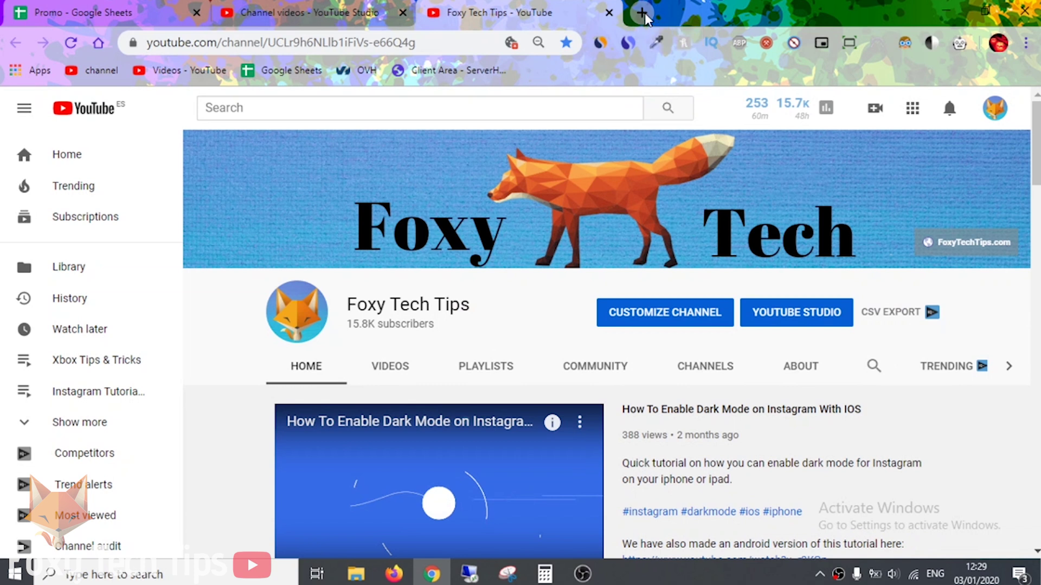
Load epicgames.com in a new Chrome tab
{"action": "left_click", "coordinate": [642, 13]}
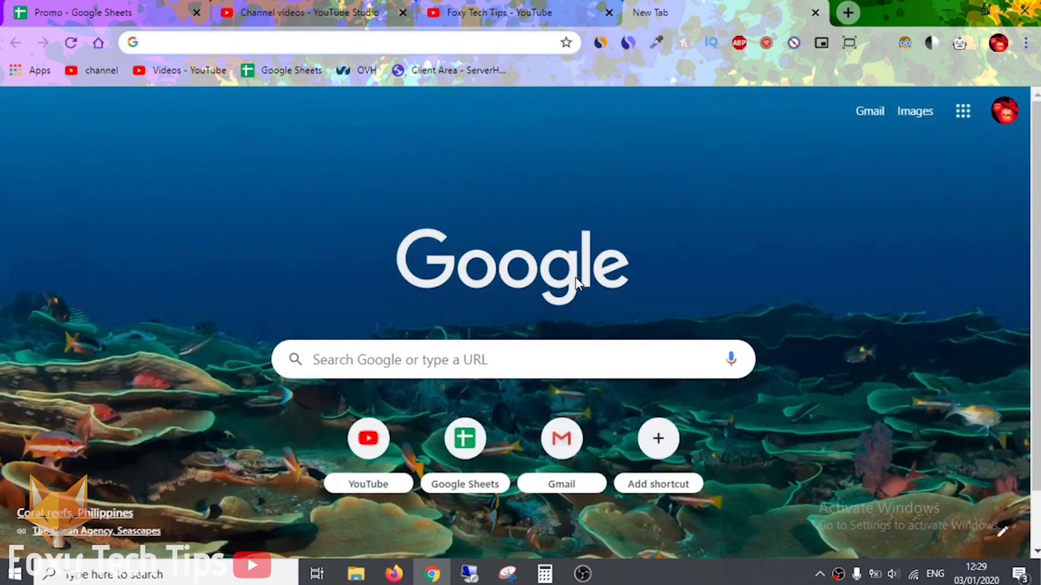
{"action": "type", "text": "epic"}
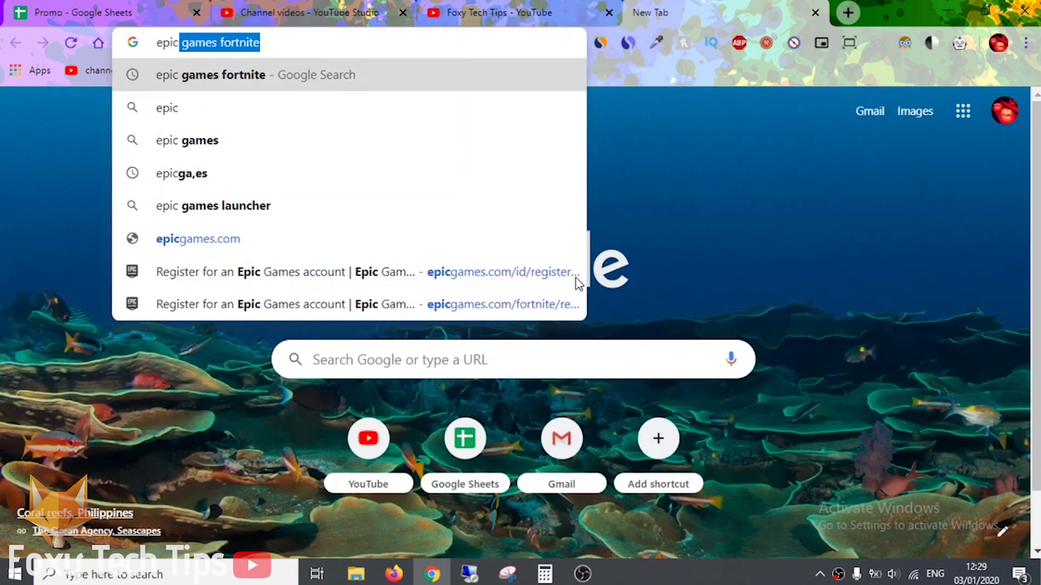
{"action": "type", "text": "games.com"}
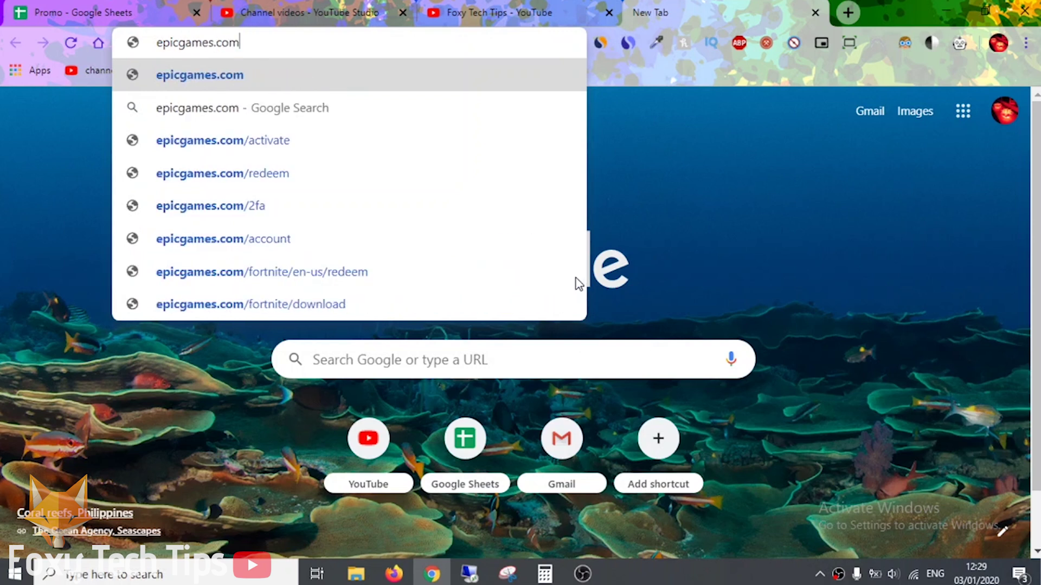
{"action": "key", "text": "Return"}
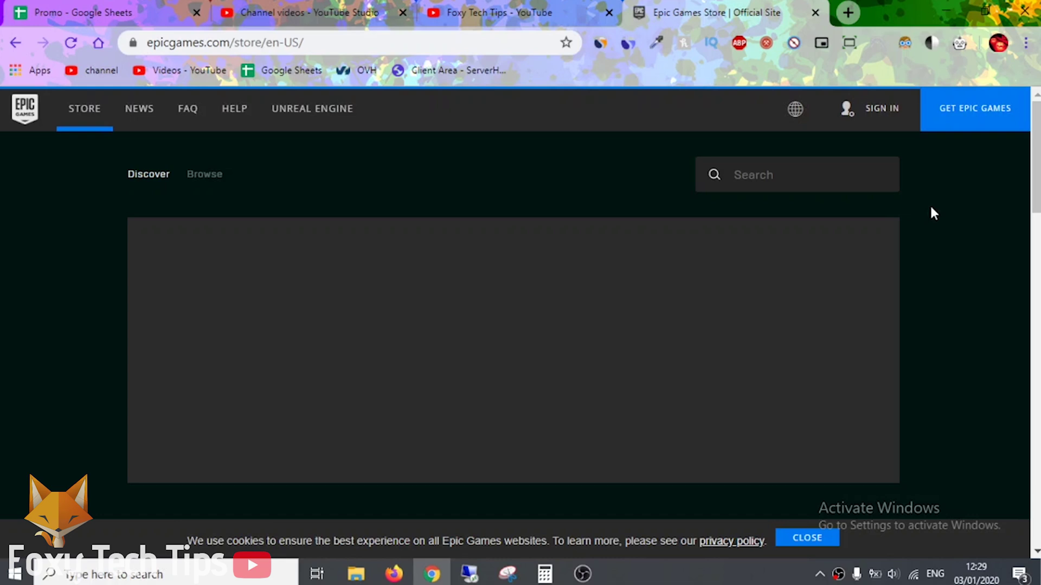
{"action": "scroll", "coordinate": [479, 288], "scroll_direction": "down", "scroll_amount": 15}
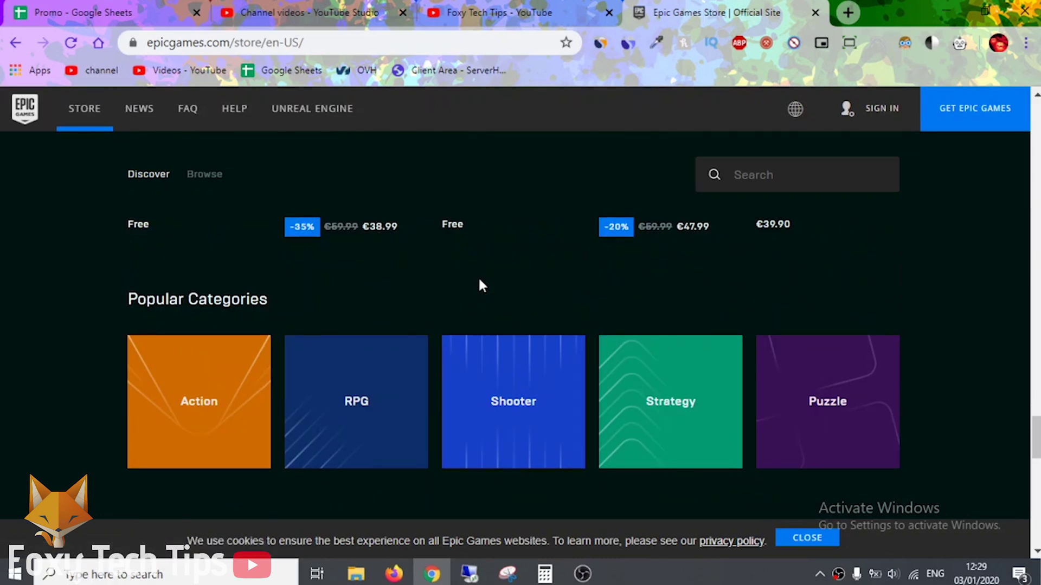
Search the store for 'fort', open Fortnite, pause its trailer and choose GET
{"action": "left_click", "coordinate": [778, 183]}
{"action": "type", "text": "f"}
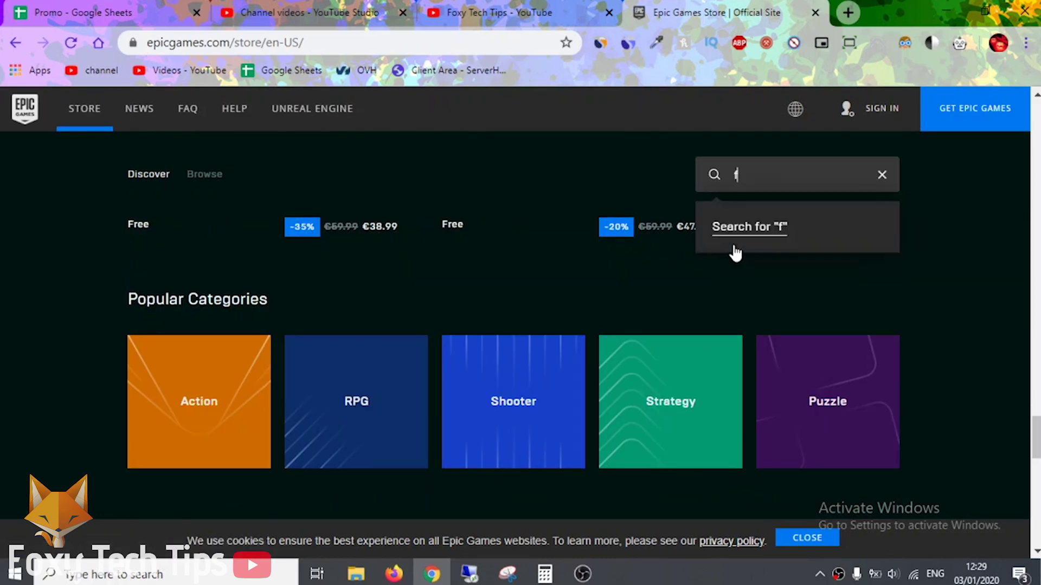
{"action": "type", "text": "ort"}
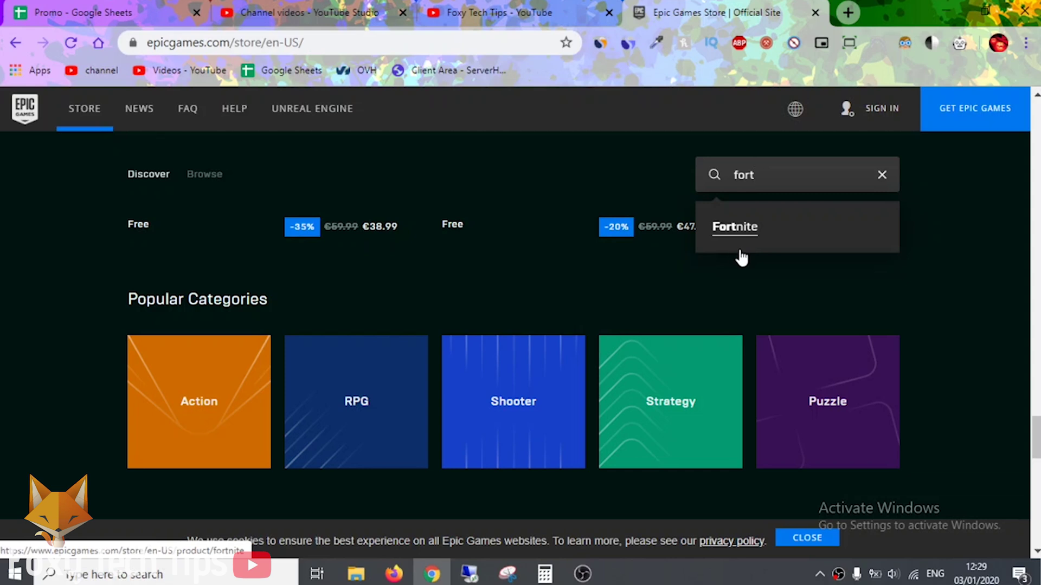
{"action": "left_click", "coordinate": [737, 230]}
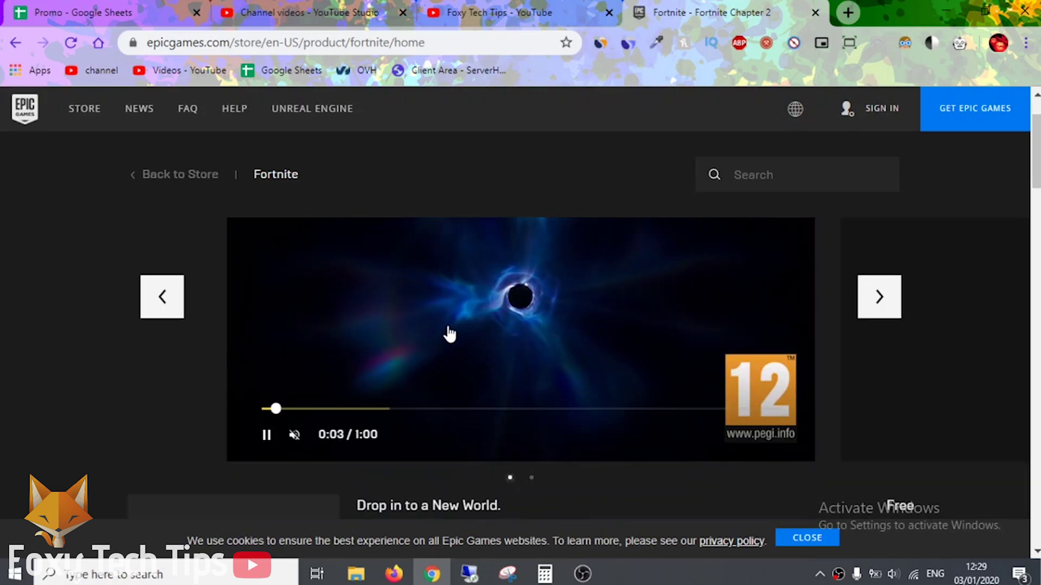
{"action": "left_click", "coordinate": [268, 436]}
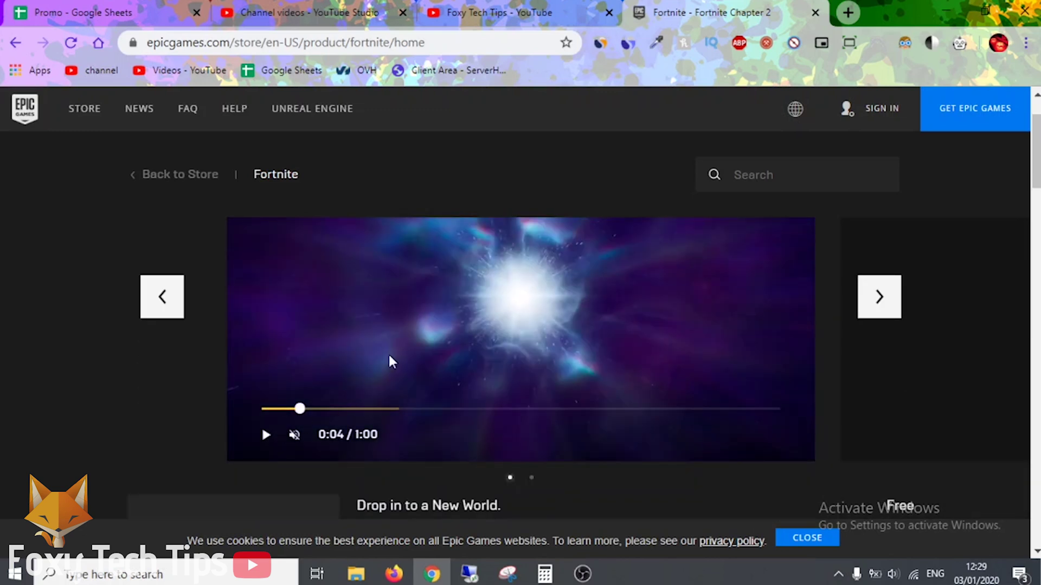
{"action": "scroll", "coordinate": [418, 340], "scroll_direction": "down", "scroll_amount": 2}
{"action": "scroll", "coordinate": [417, 338], "scroll_direction": "down", "scroll_amount": 2}
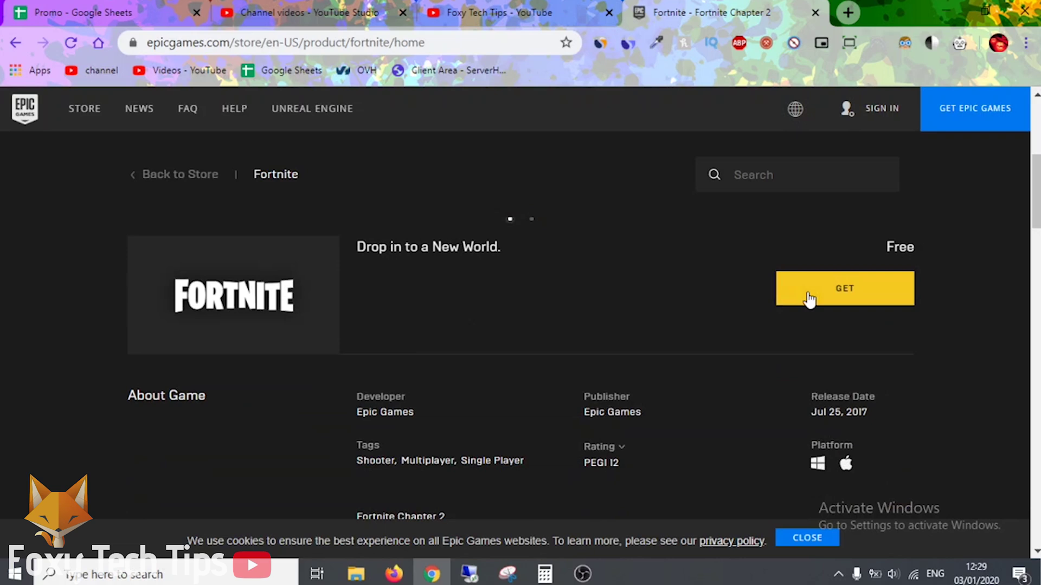
{"action": "left_click", "coordinate": [832, 300]}
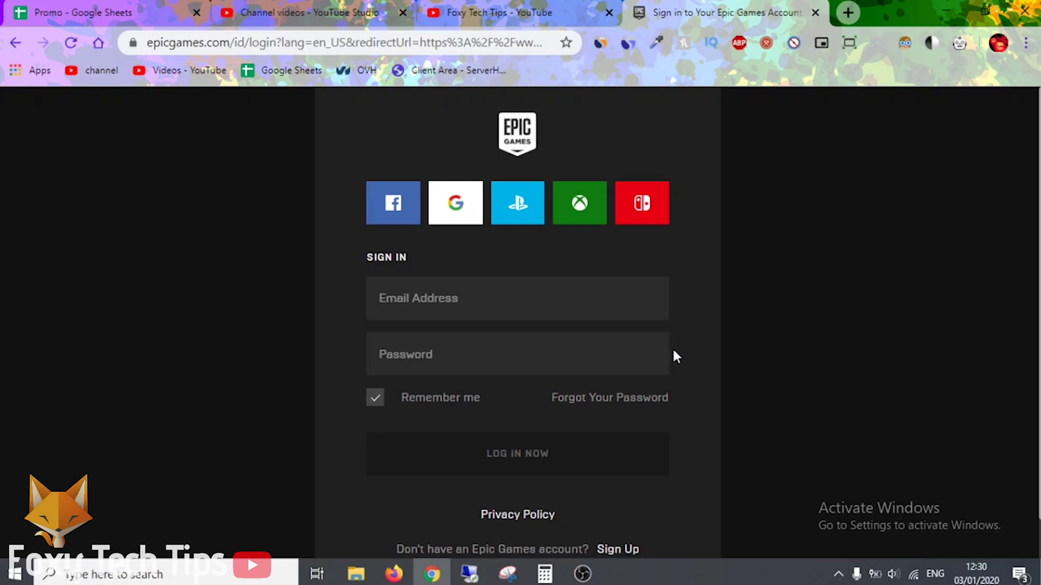
{"action": "scroll", "coordinate": [701, 320], "scroll_direction": "down", "scroll_amount": 1}
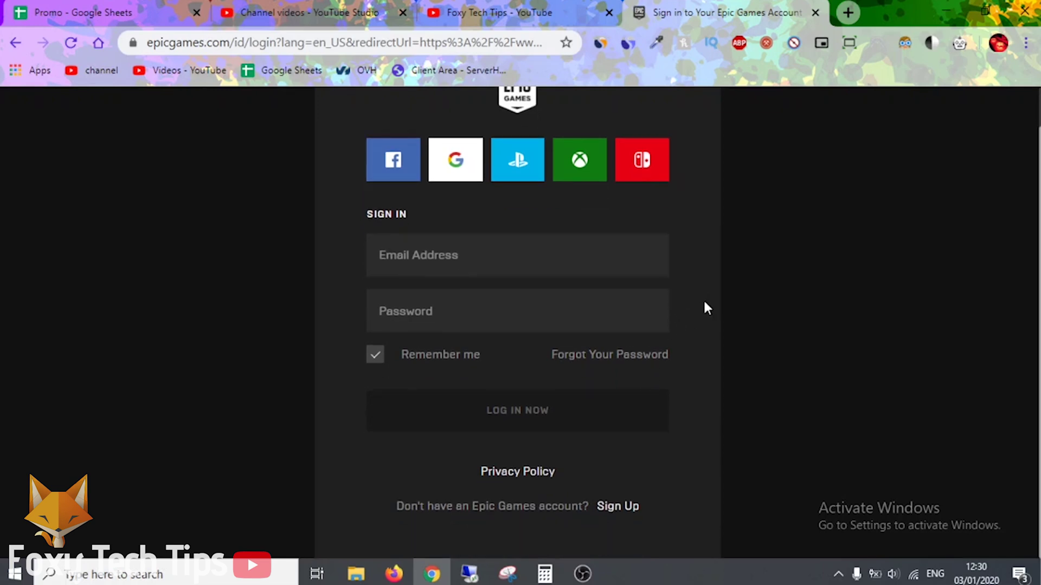
Sign up for an Epic Games account, accept the terms, and save the password
{"action": "left_click", "coordinate": [612, 508]}
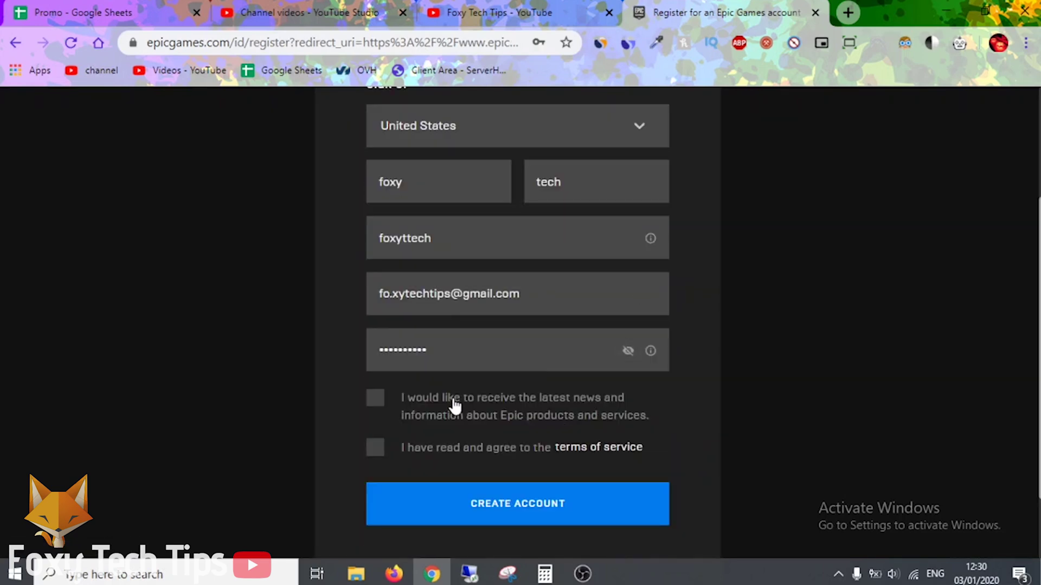
{"action": "left_click", "coordinate": [394, 335]}
{"action": "scroll", "coordinate": [521, 244], "scroll_direction": "up", "scroll_amount": 1}
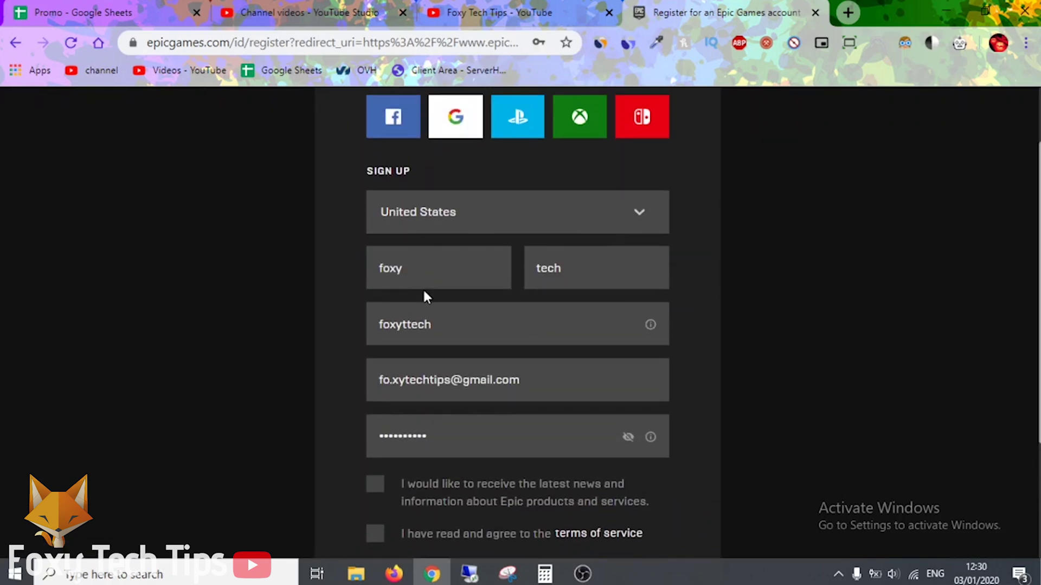
{"action": "scroll", "coordinate": [422, 287], "scroll_direction": "down", "scroll_amount": 2}
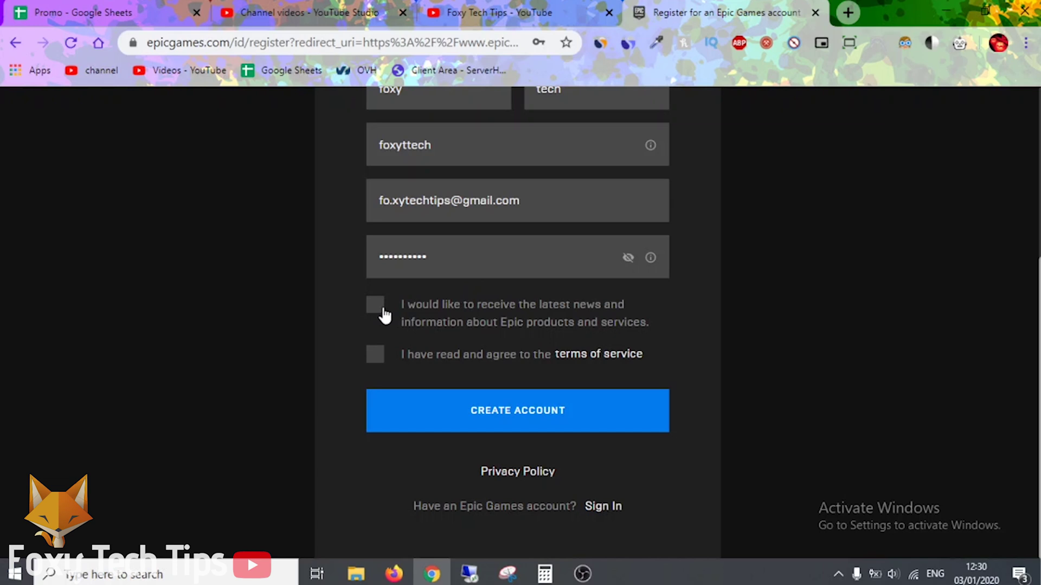
{"action": "left_click", "coordinate": [375, 354]}
{"action": "left_click", "coordinate": [439, 420]}
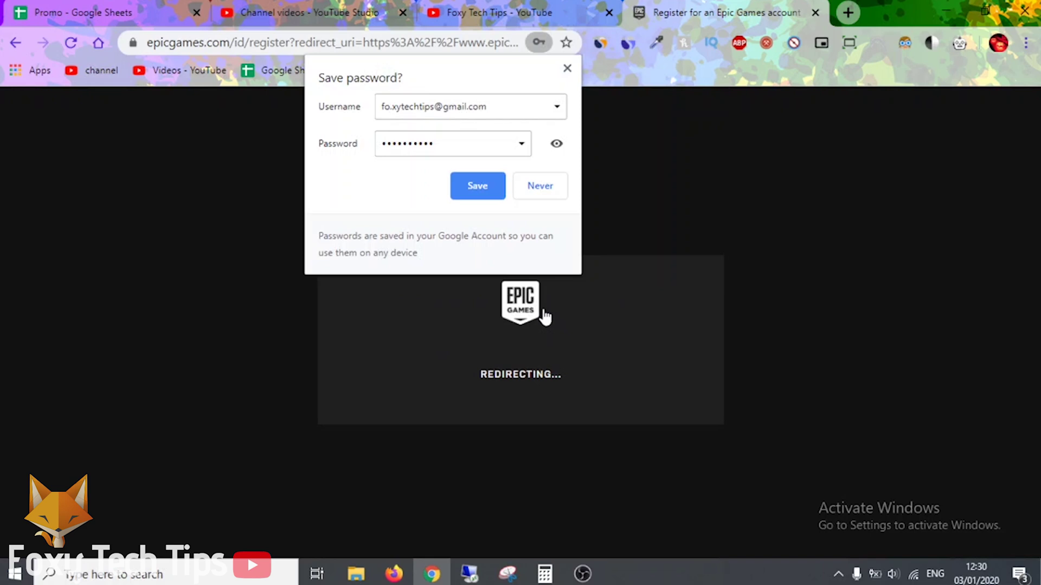
{"action": "left_click", "coordinate": [478, 186]}
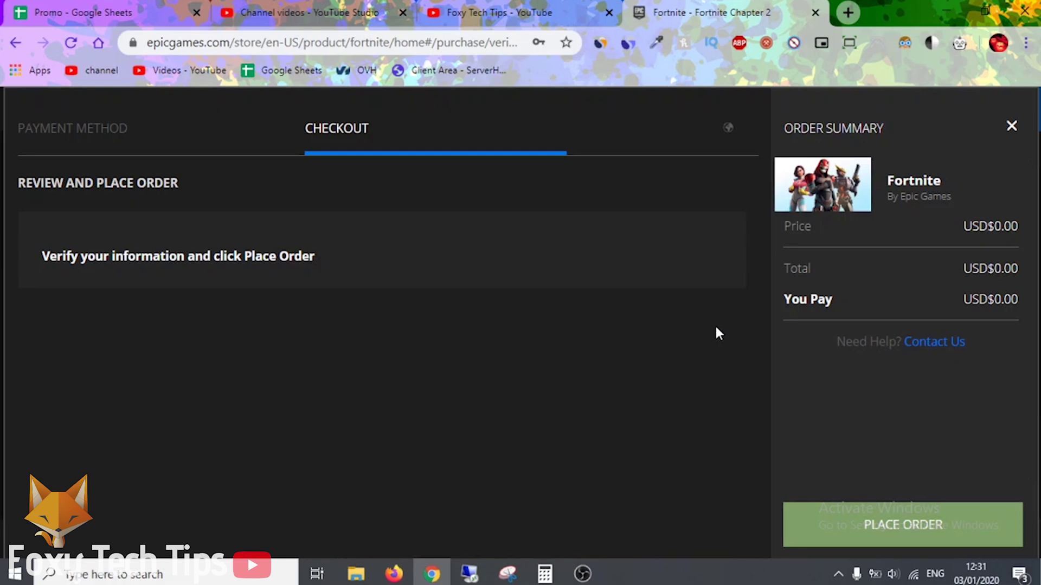
Place the $0.00 Fortnite order and download the Epic Games Launcher from the thank-you page
{"action": "left_click", "coordinate": [882, 529]}
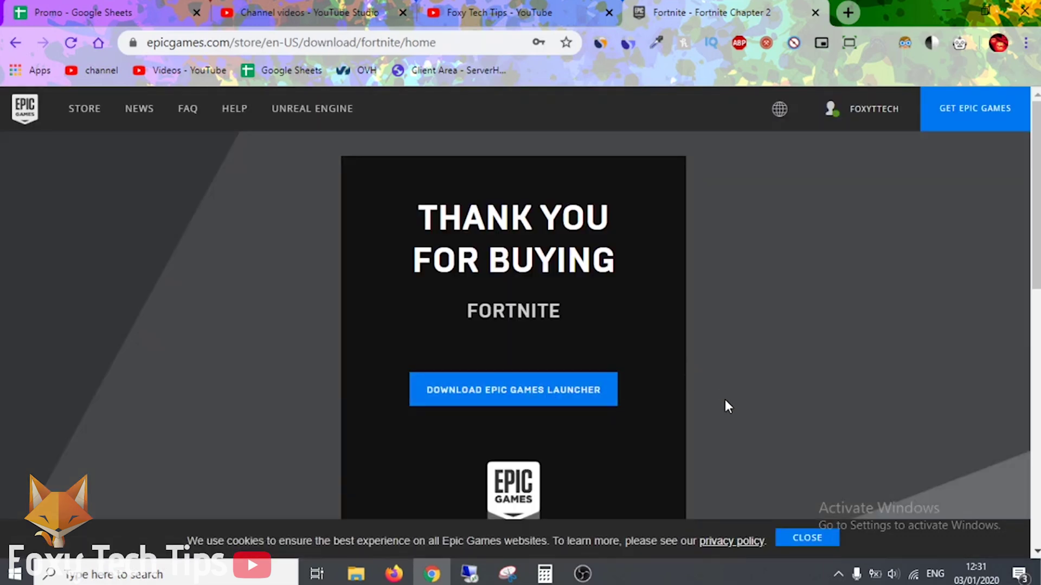
{"action": "left_click", "coordinate": [566, 383]}
Clear the desktop, launch Epic Games Launcher from its icon, and sign in with the account email
{"action": "left_click", "coordinate": [944, 15]}
{"action": "left_click", "coordinate": [788, 20]}
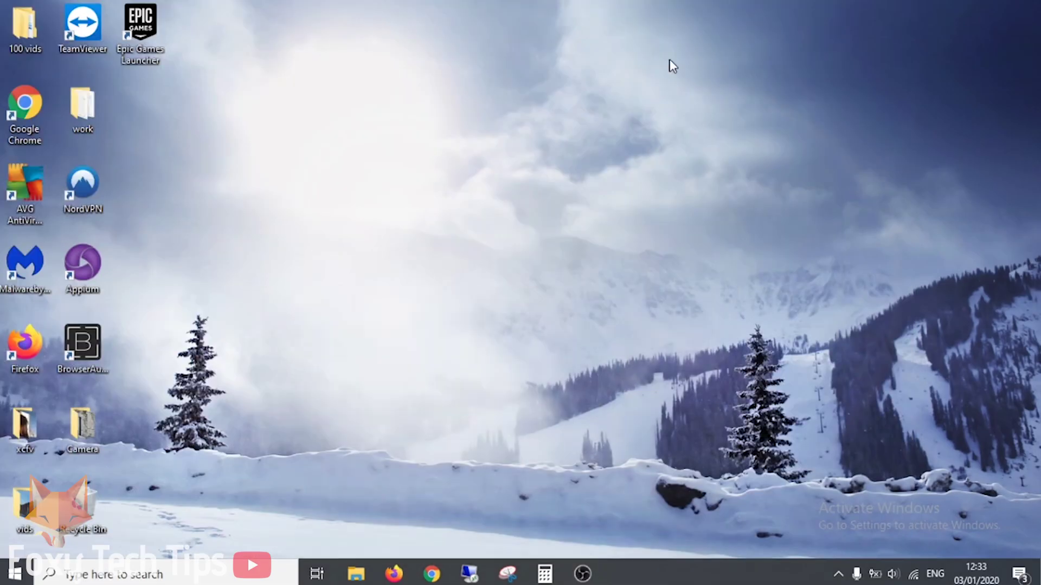
{"action": "left_click", "coordinate": [141, 33]}
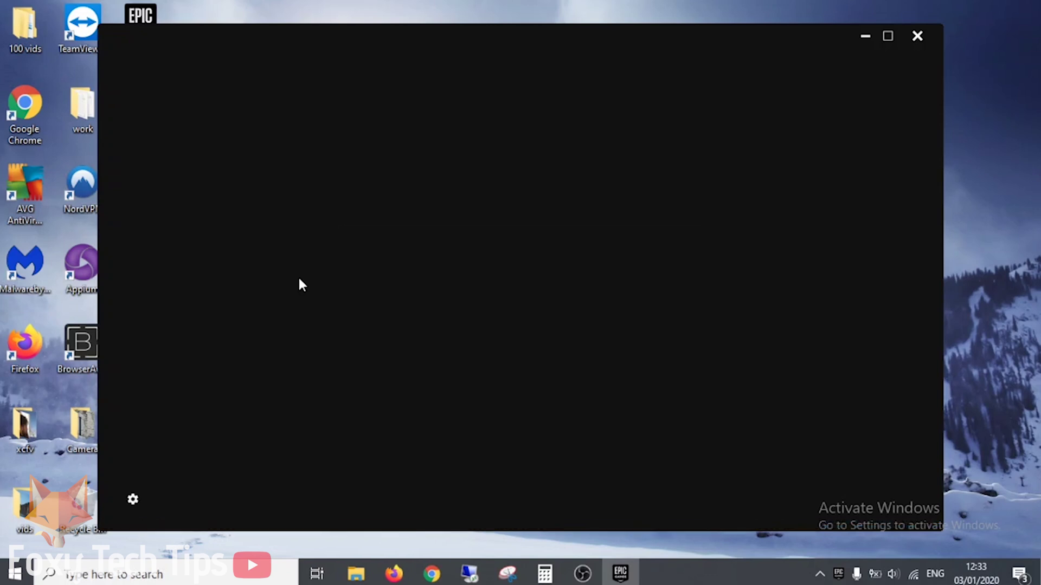
{"action": "left_click", "coordinate": [452, 257]}
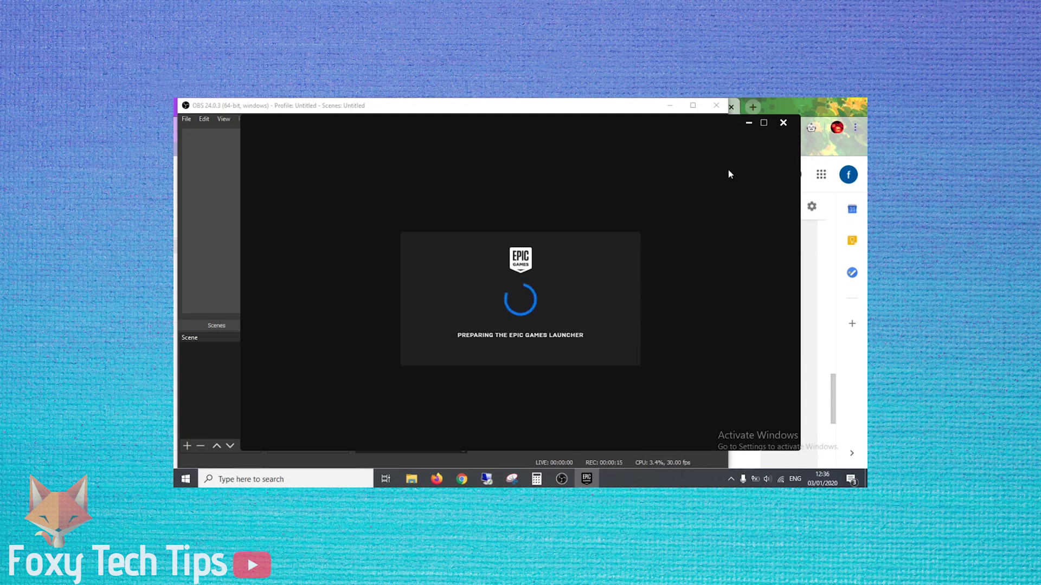
Clear the windows in front, then agree to and accept Fortnite's End User License Agreement
{"action": "left_click", "coordinate": [679, 108]}
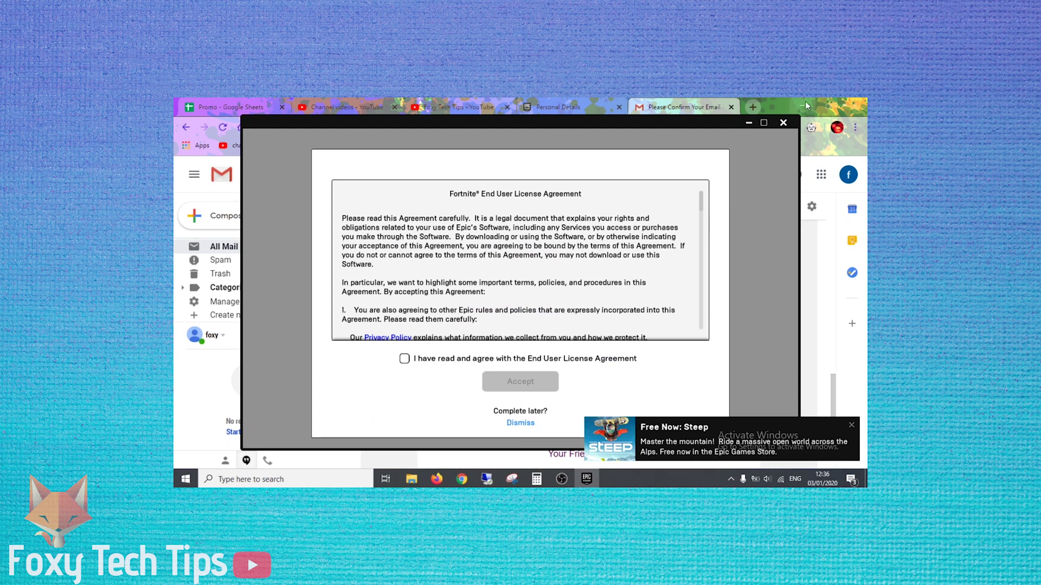
{"action": "left_click", "coordinate": [804, 104]}
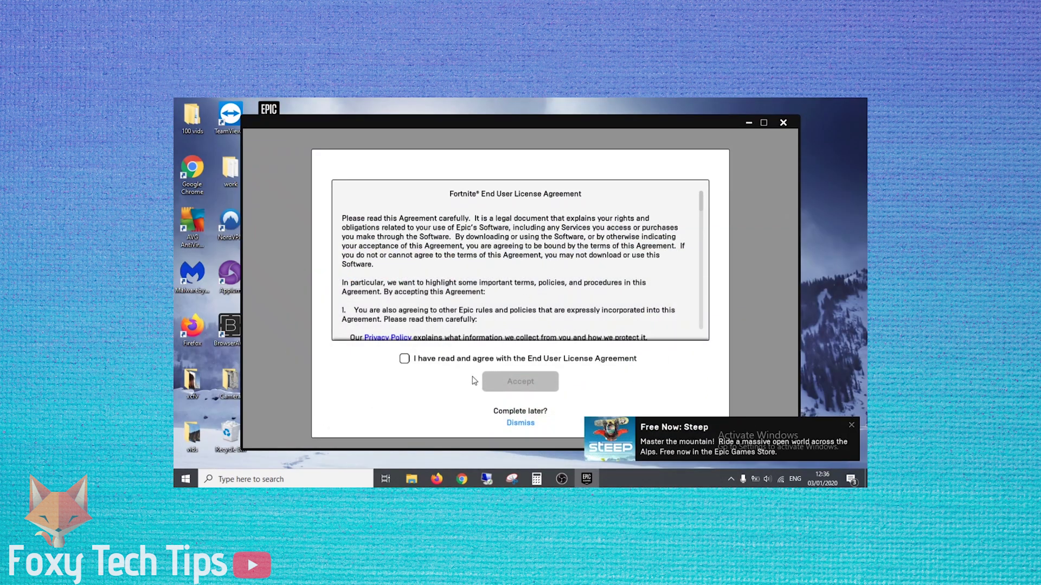
{"action": "left_click", "coordinate": [405, 359]}
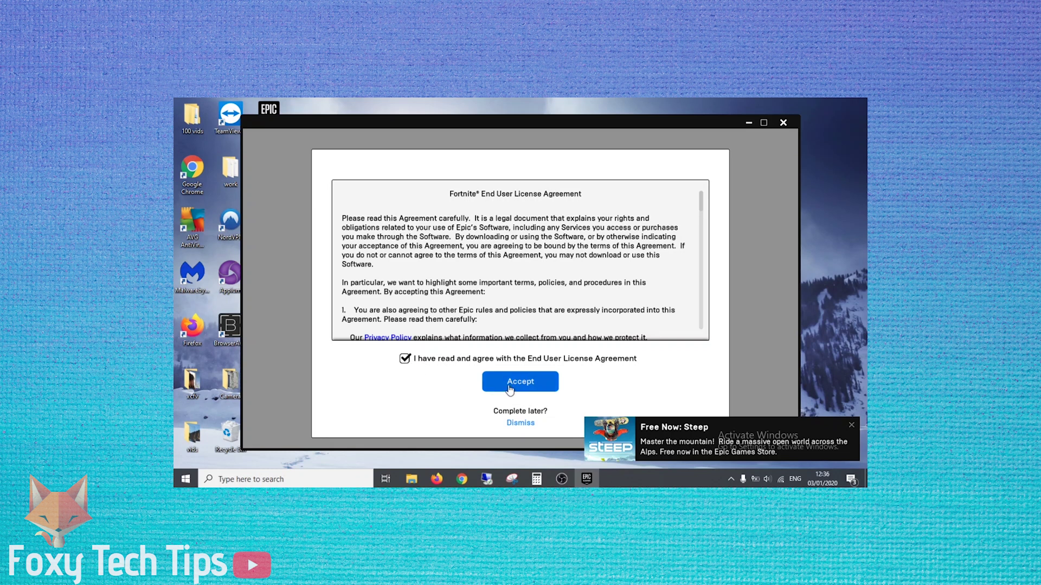
{"action": "left_click", "coordinate": [510, 390]}
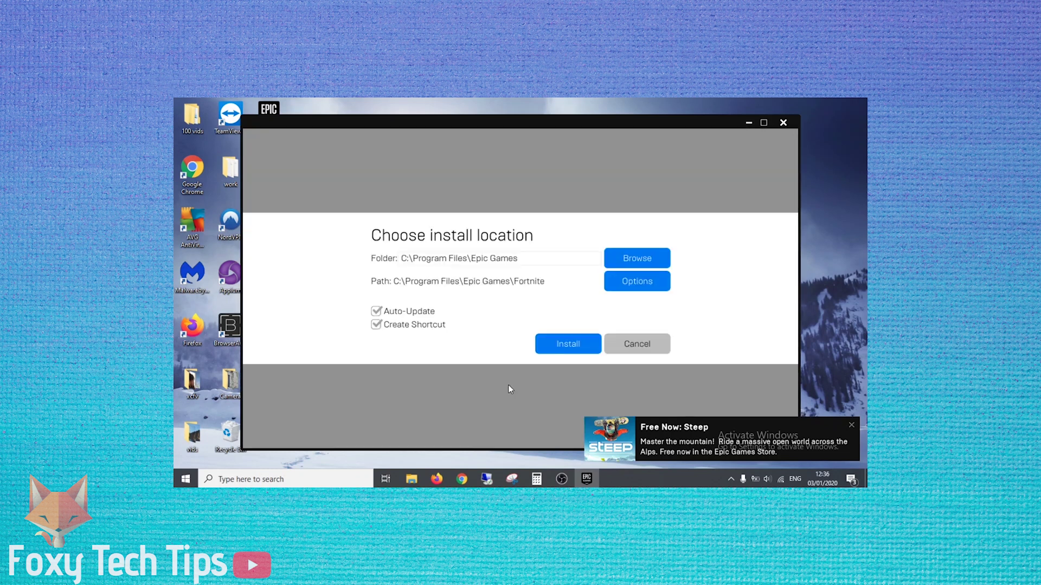